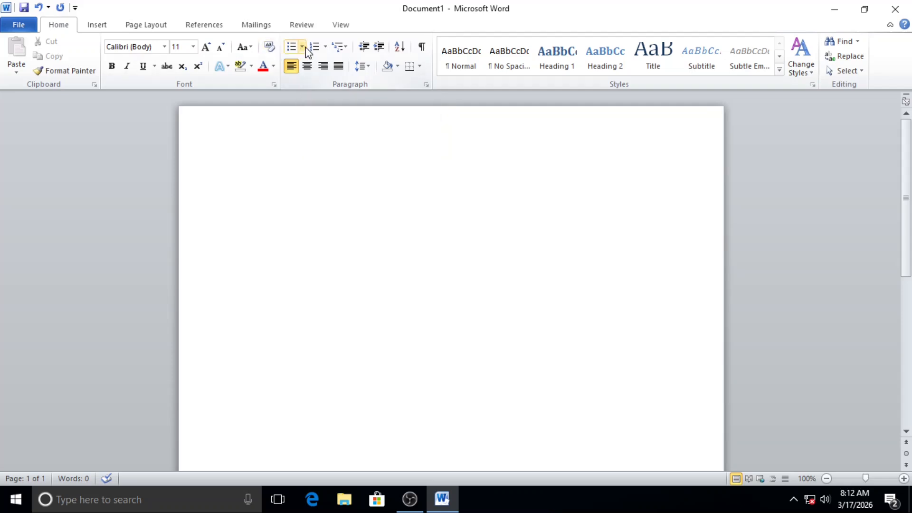
Create a bulleted list with solid round bullets containing the items High, Inter and Dipl.
click(303, 49)
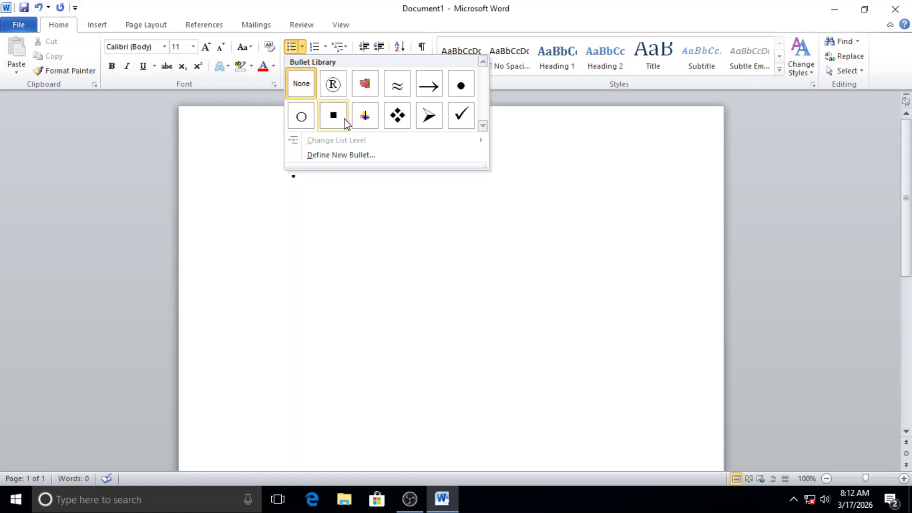
click(460, 85)
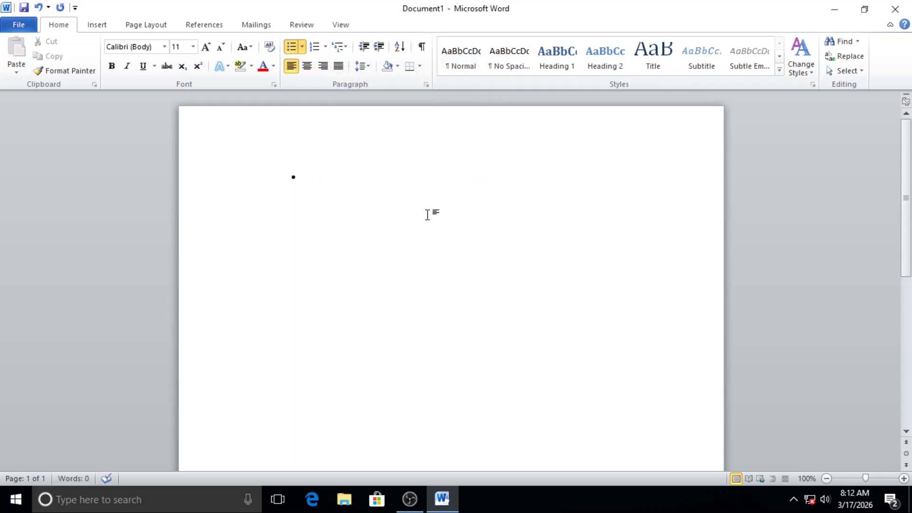
text(High)
key(Return)
text(Inter)
key(Return)
text(dipl)
key(Return)
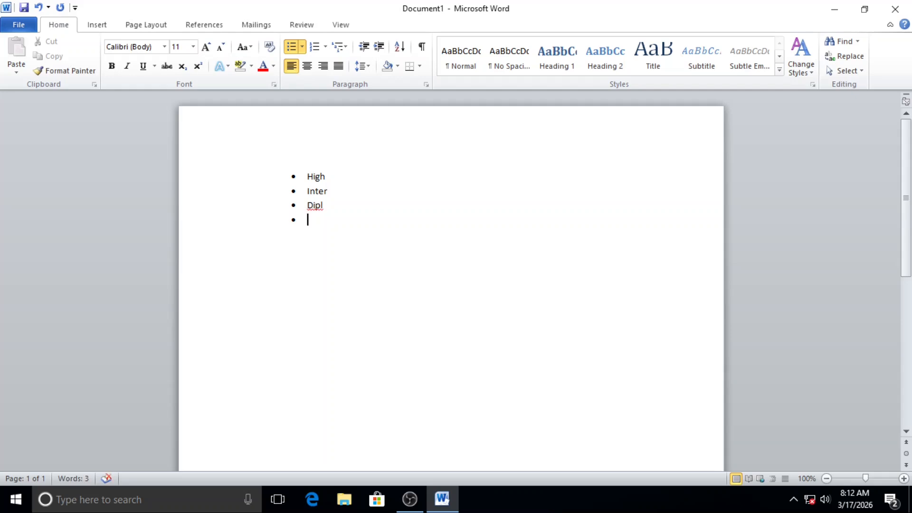
Delete the Dipl item and the empty bullet below it so the list ends after Inter.
key(BackSpace)
key(BackSpace)
key(BackSpace)
key(BackSpace)
key(BackSpace)
key(BackSpace)
key(BackSpace)
key(BackSpace)
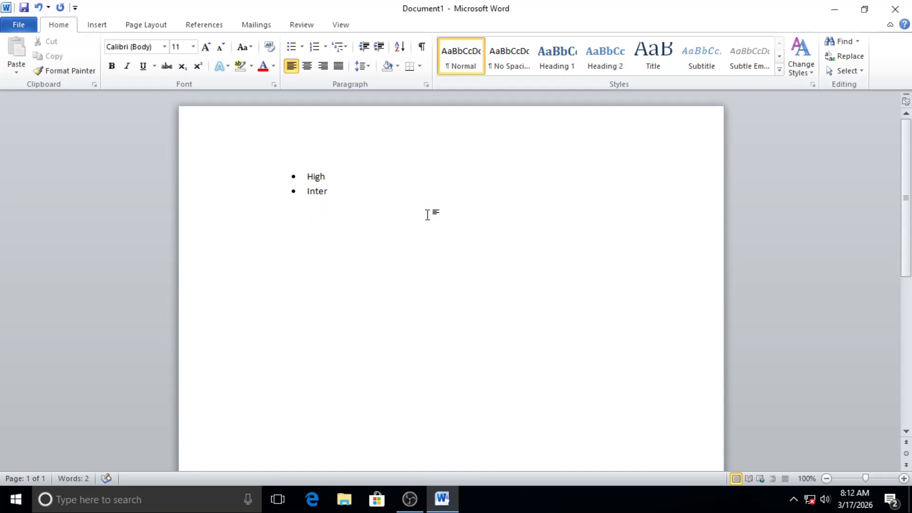
key(BackSpace)
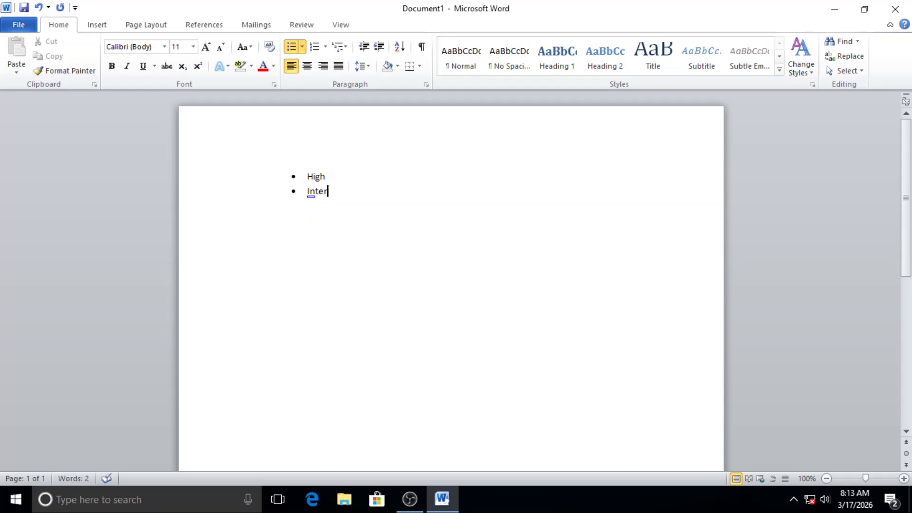
Change the list to the a., b., c. numbering format and justify the Inter item.
click(326, 48)
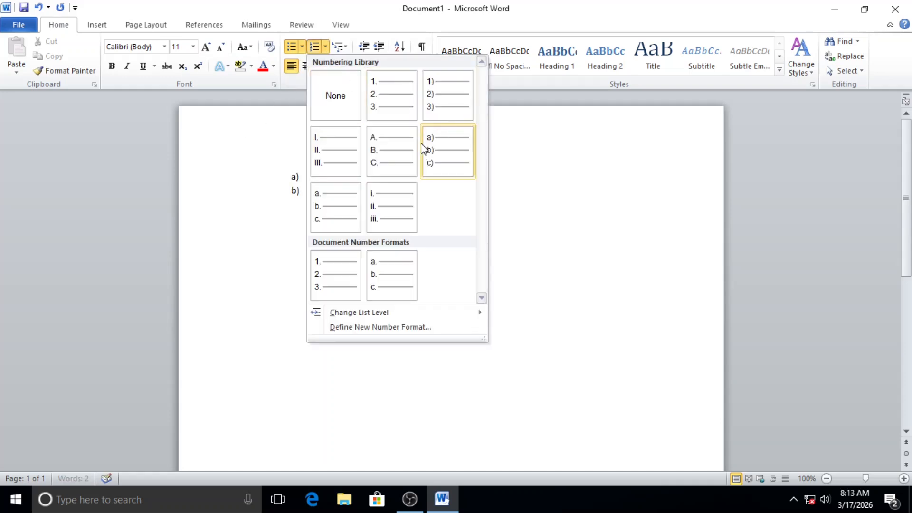
click(362, 205)
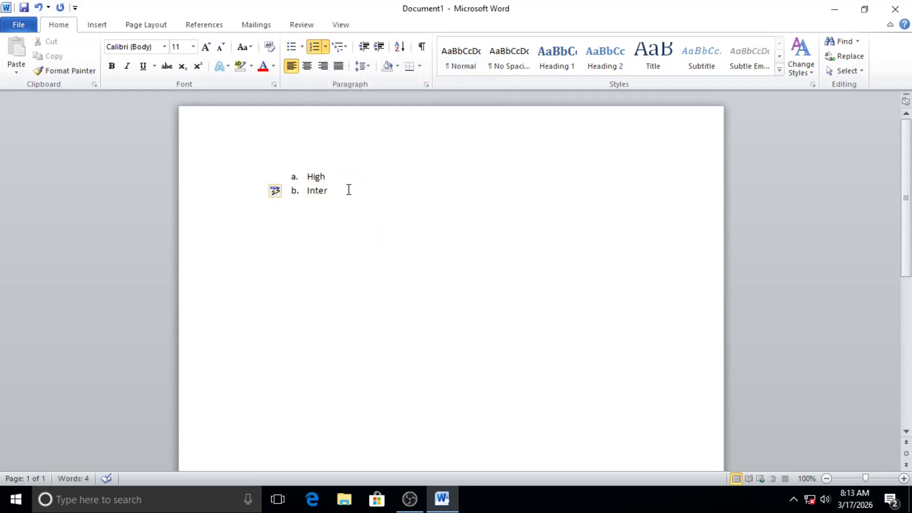
click(307, 66)
click(336, 69)
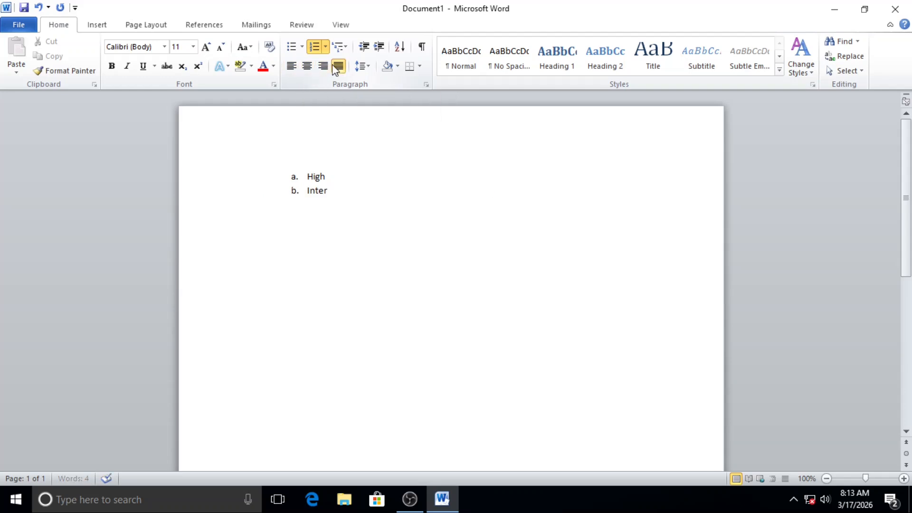
Try right and center alignment on both list items, and set them back to left alignment.
drag(327, 190, 306, 178)
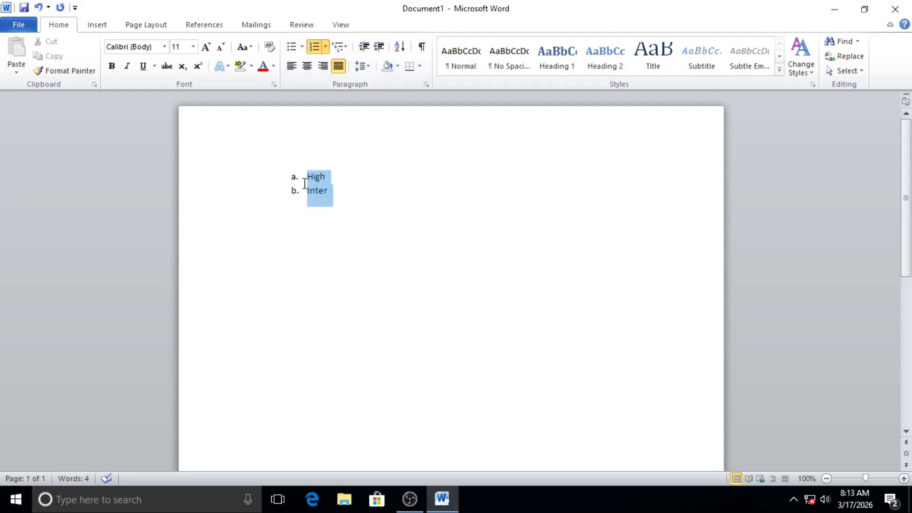
click(329, 69)
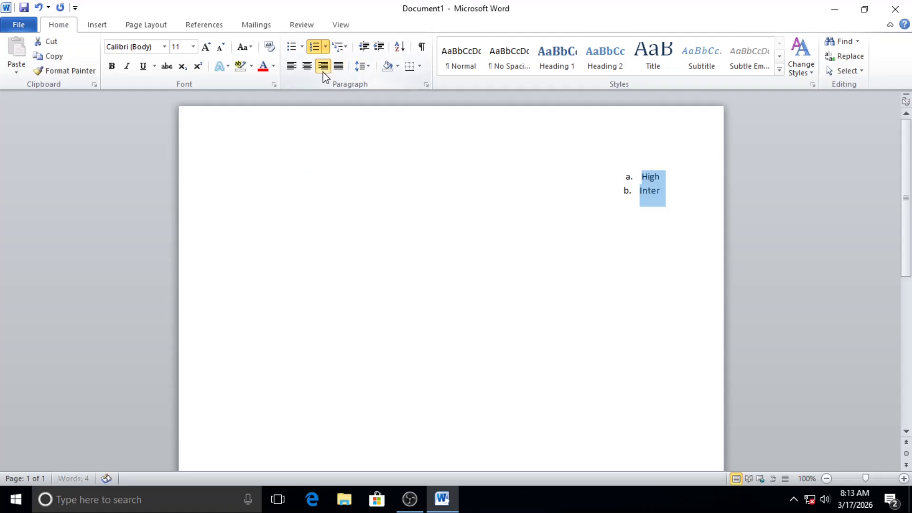
click(312, 72)
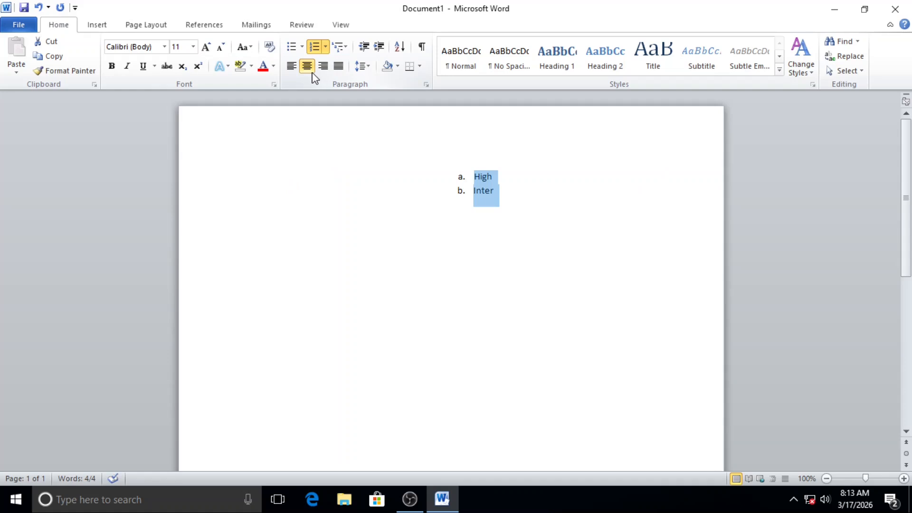
click(293, 66)
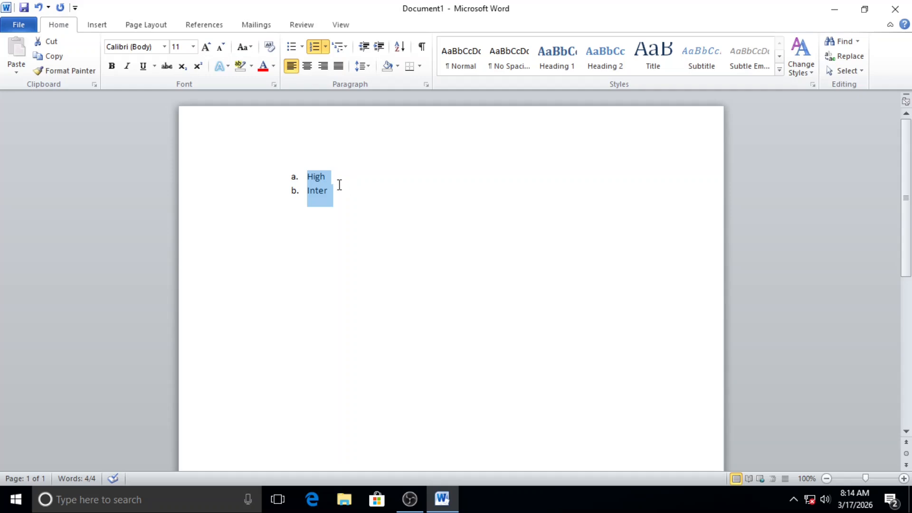
Delete both list items and clear the remaining list numbering and indent from the empty line.
key(Delete)
key(BackSpace)
key(BackSpace)
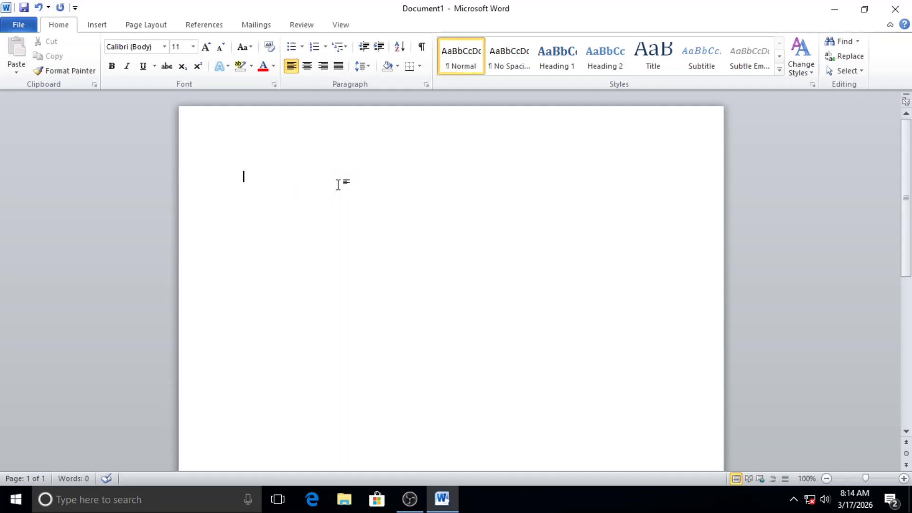
Start a multilevel list in the 1), a), i) format with "What is this" as the first item.
click(346, 48)
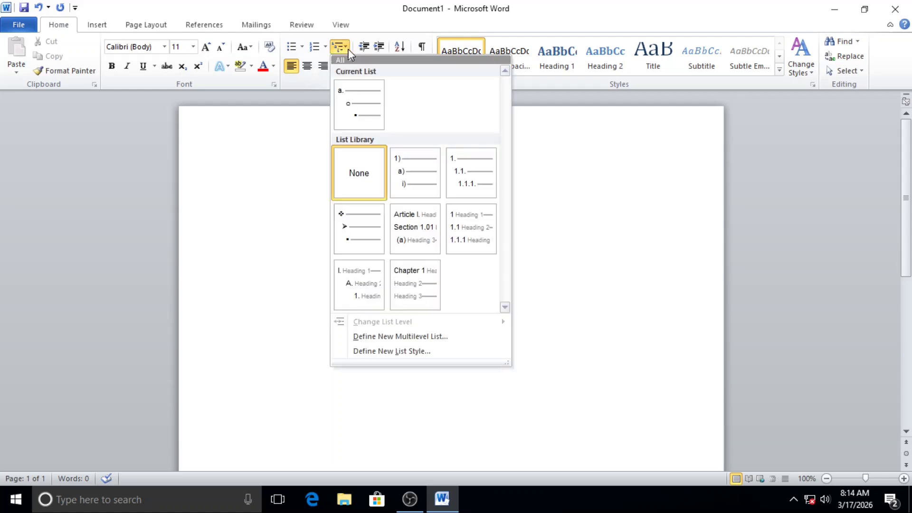
mouse_move(368, 117)
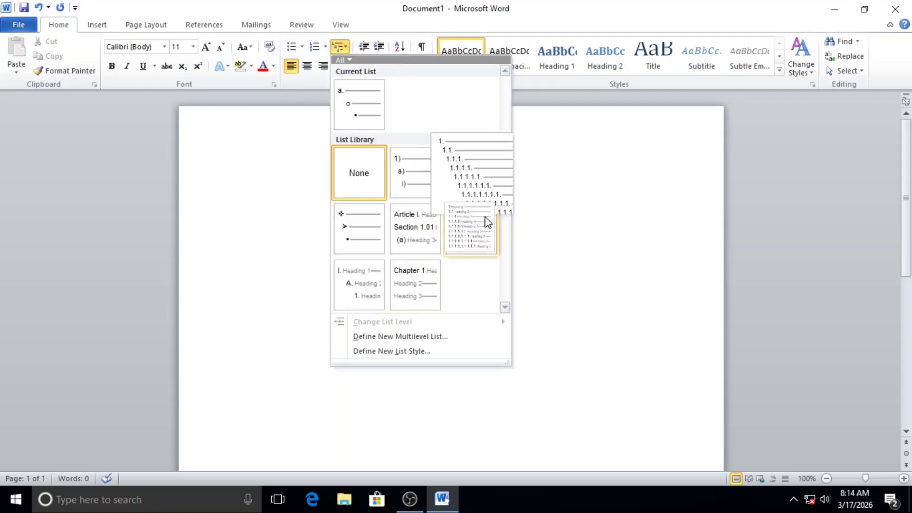
mouse_move(427, 239)
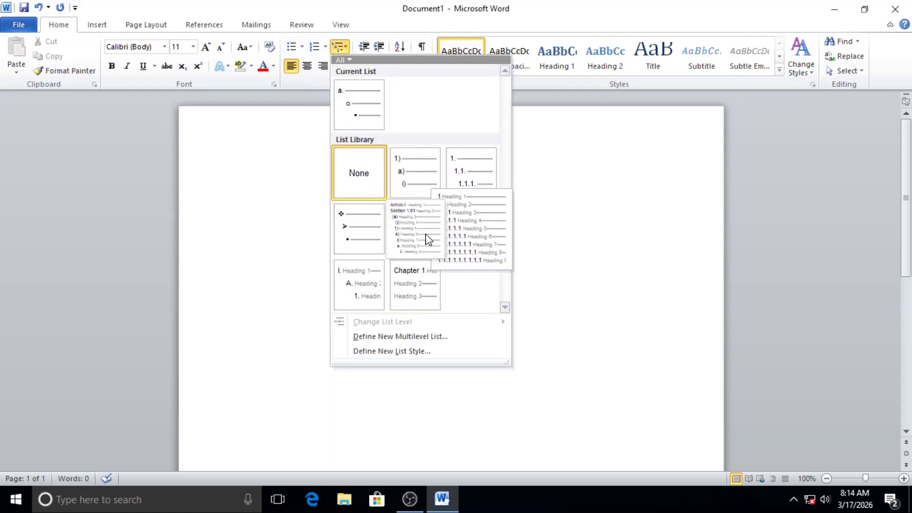
click(410, 174)
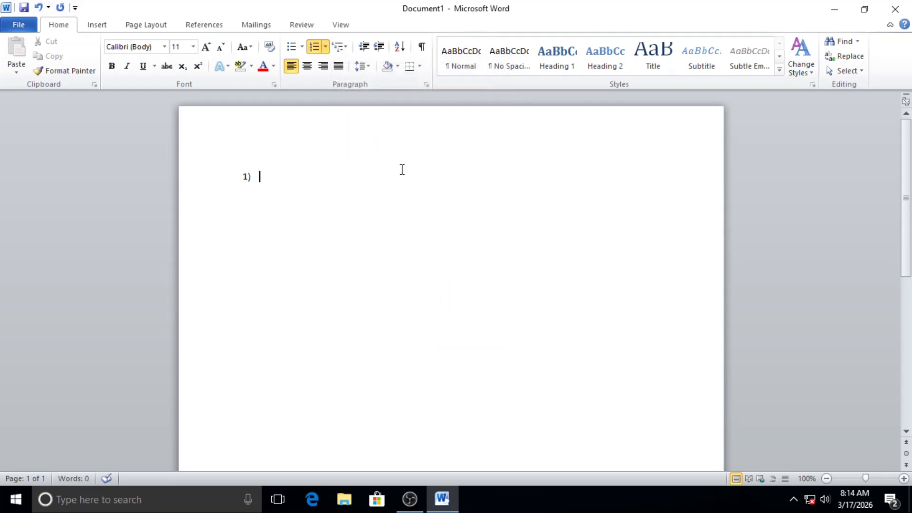
text(whT)
key(BackSpace)
text(AT ids)
key(BackSpace)
key(BackSpace)
text(s this)
Add Rat, Mat, Cat and Dog as second-level options a) to d) under "What is this".
key(Return)
key(Tab)
text(rat)
key(Return)
text(ma)
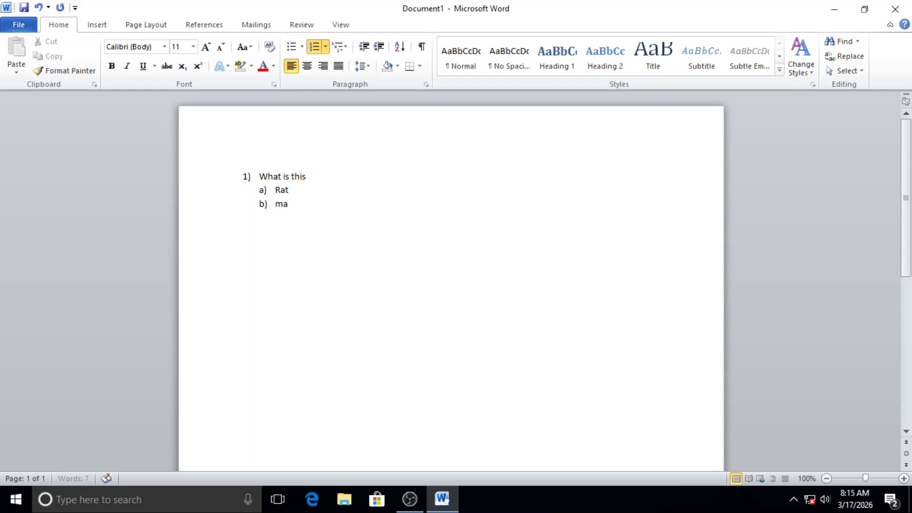
text(t)
key(Return)
text(cat)
key(Return)
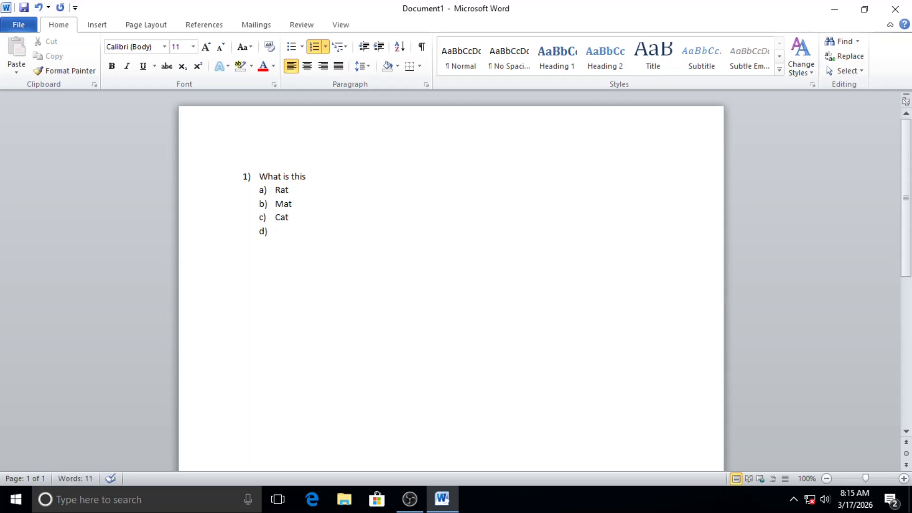
text(dog)
Add "What is your name" as the second top-level question in the multilevel list.
key(Return)
key(Tab)
key(shift+Tab)
key(shift+Tab)
text(what is your name)
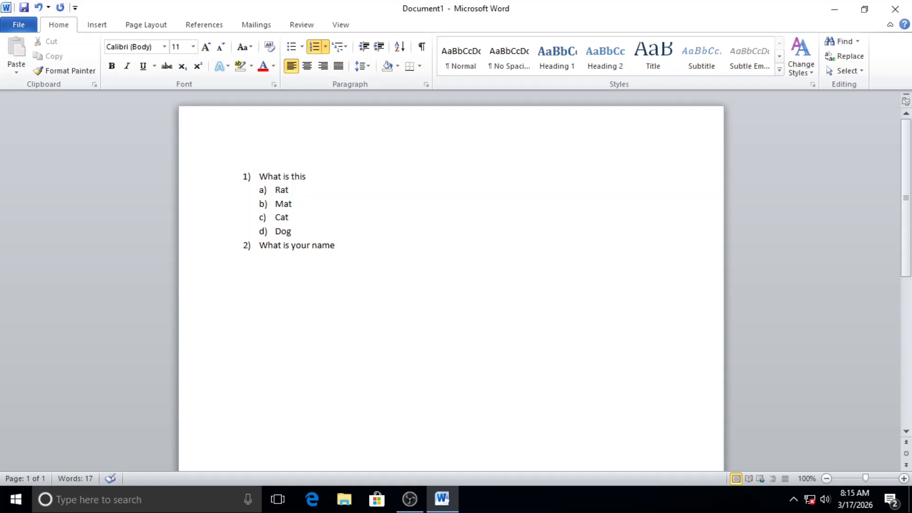
Add four sample first names as options a) to d) under "What is your name", followed by an empty top-level item.
key(Return)
key(Tab)
text(sohan)
key(Return)
text(mohan)
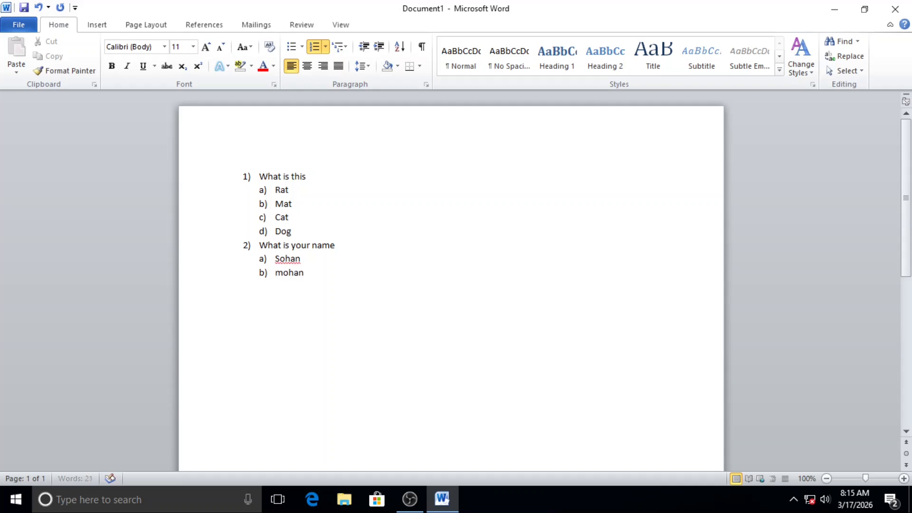
key(Return)
text(rohan)
key(Return)
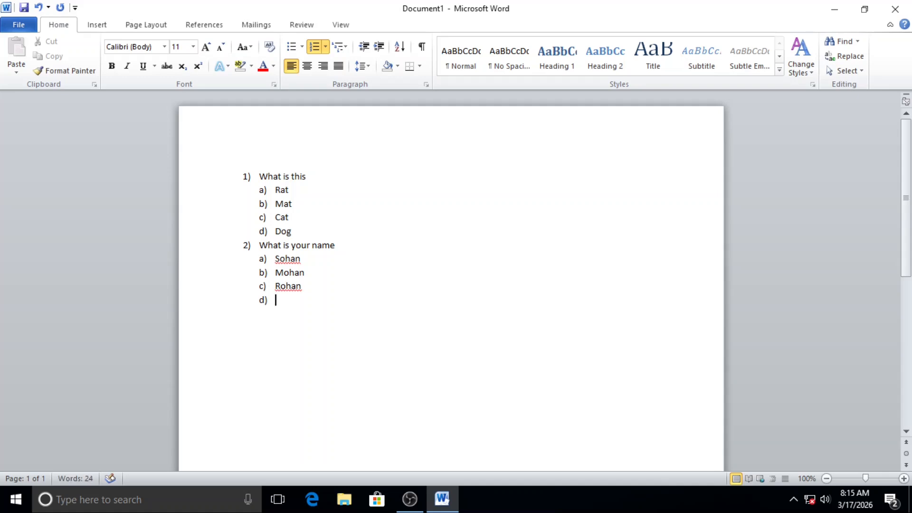
text(ram)
key(Return)
key(Return)
Select both questions with all their options and view the available line spacing choices.
click(371, 69)
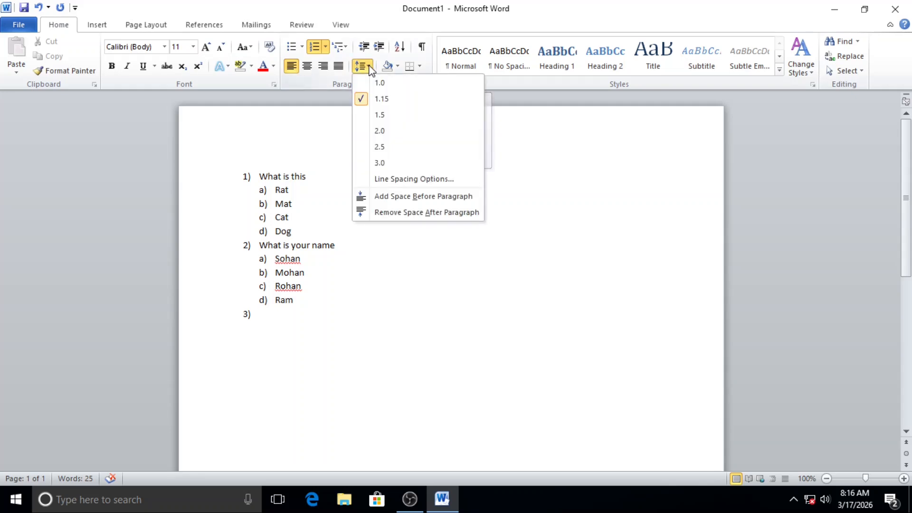
click(261, 314)
drag(261, 314, 246, 175)
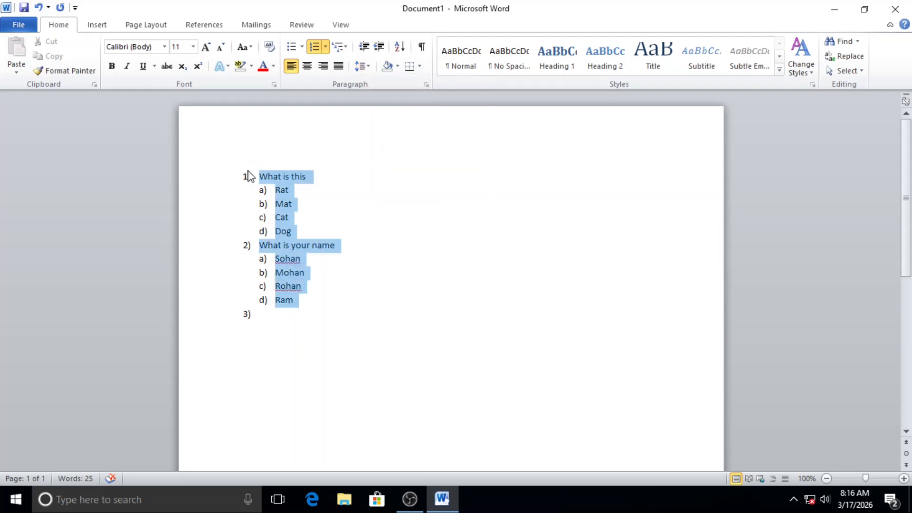
click(364, 69)
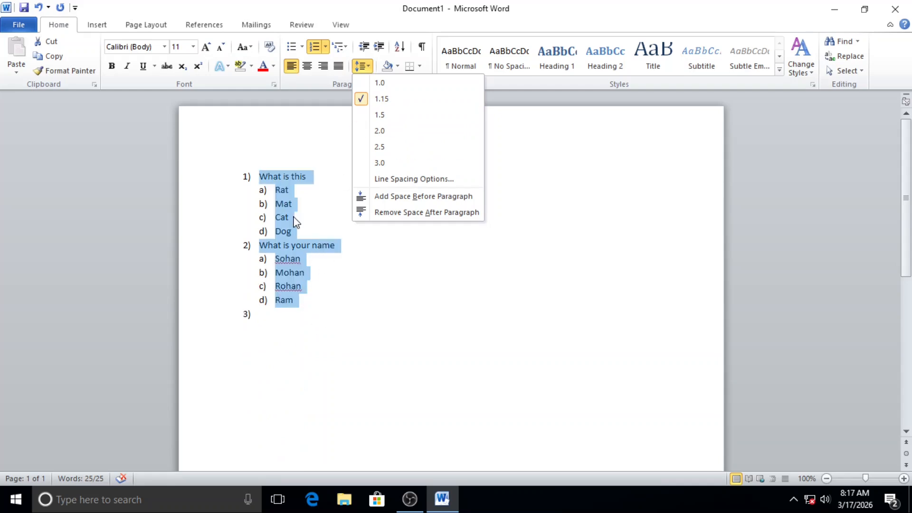
Increase the indent of the selected list several levels, and decrease it back to the page margin.
click(379, 47)
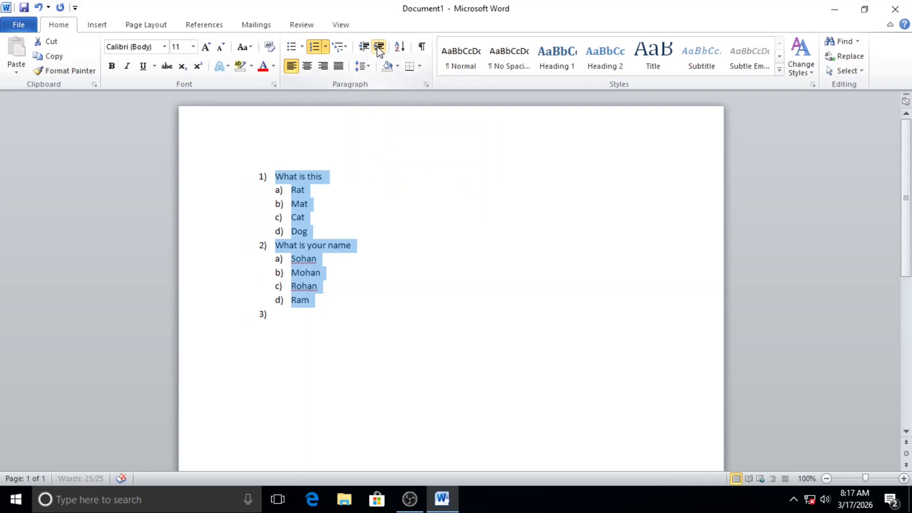
click(379, 47)
click(379, 47)
click(379, 47)
click(364, 47)
click(364, 47)
click(364, 47)
click(364, 47)
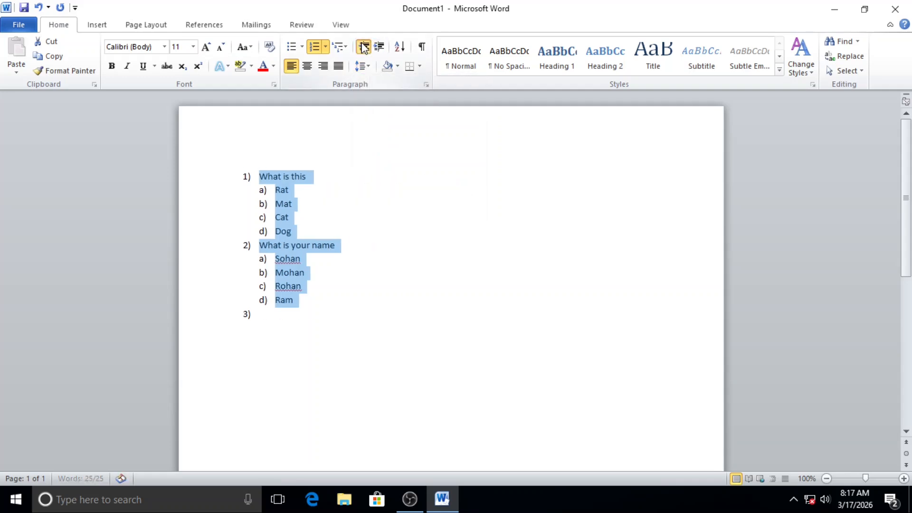
Sort the selected list paragraphs by text in ascending order, and re-sort them in descending order.
click(399, 47)
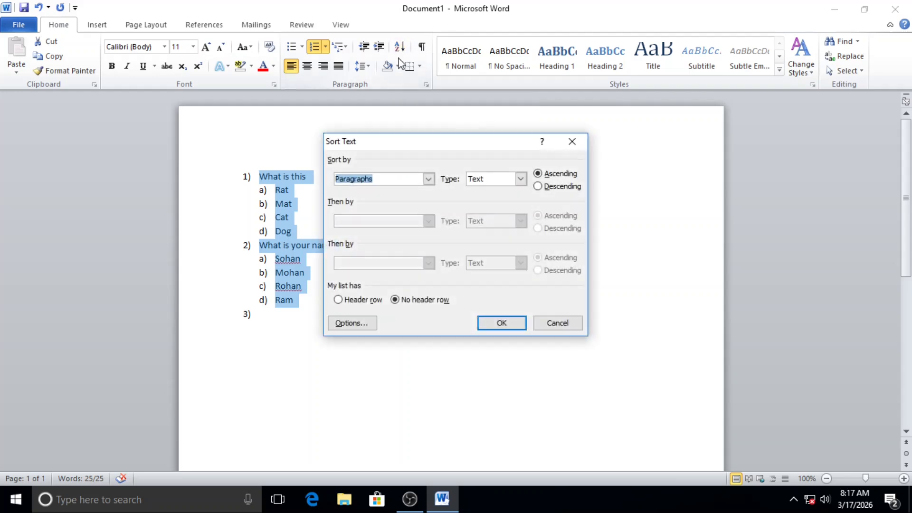
click(503, 325)
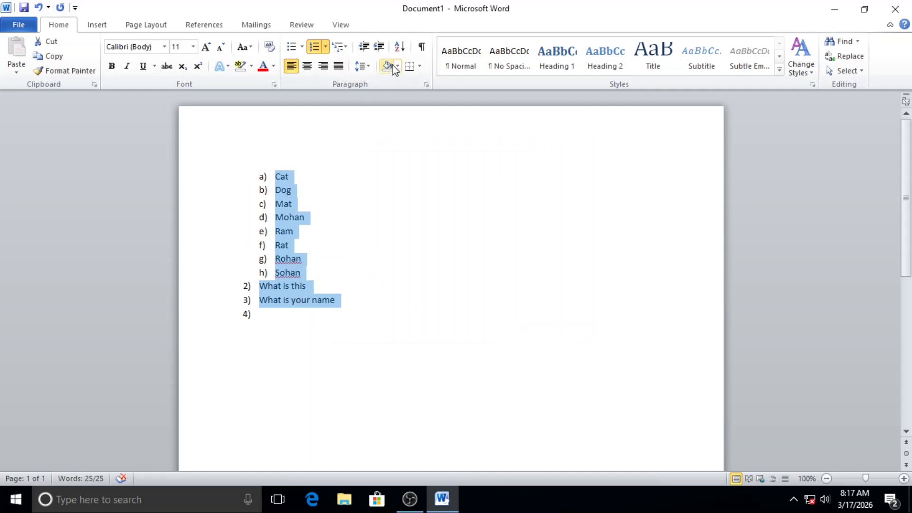
click(399, 48)
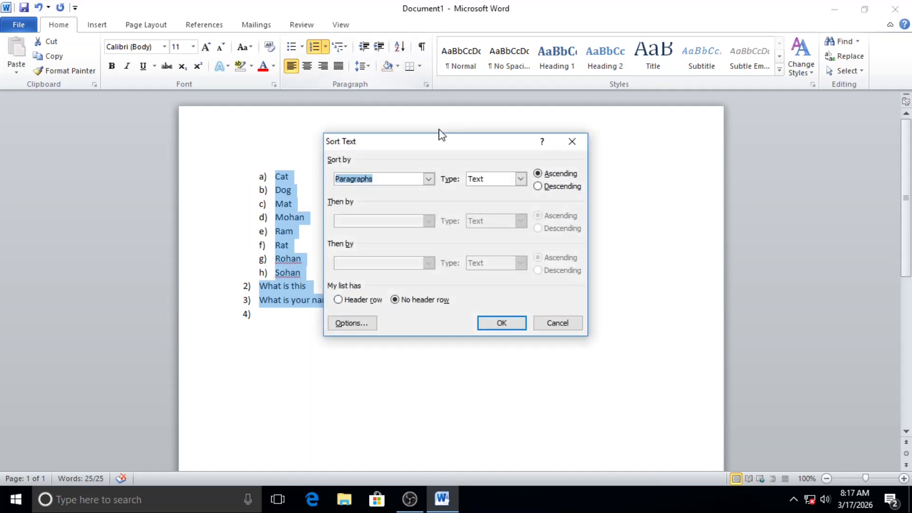
click(539, 187)
click(501, 323)
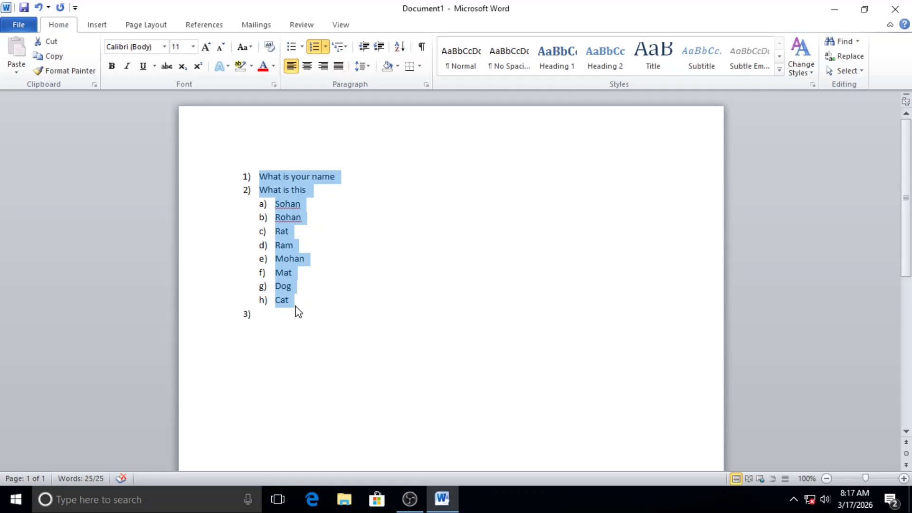
Place the cursor in the "What is this" line and view the available paragraph shading colours.
click(269, 190)
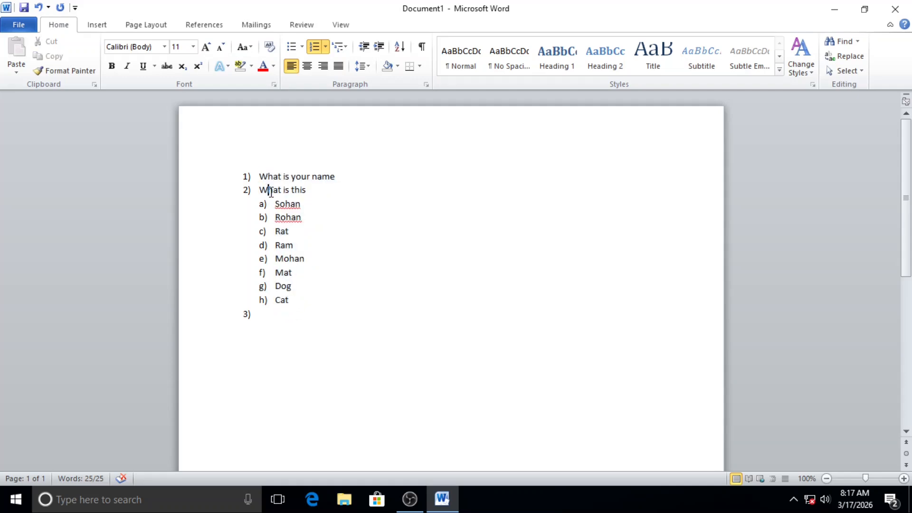
click(398, 66)
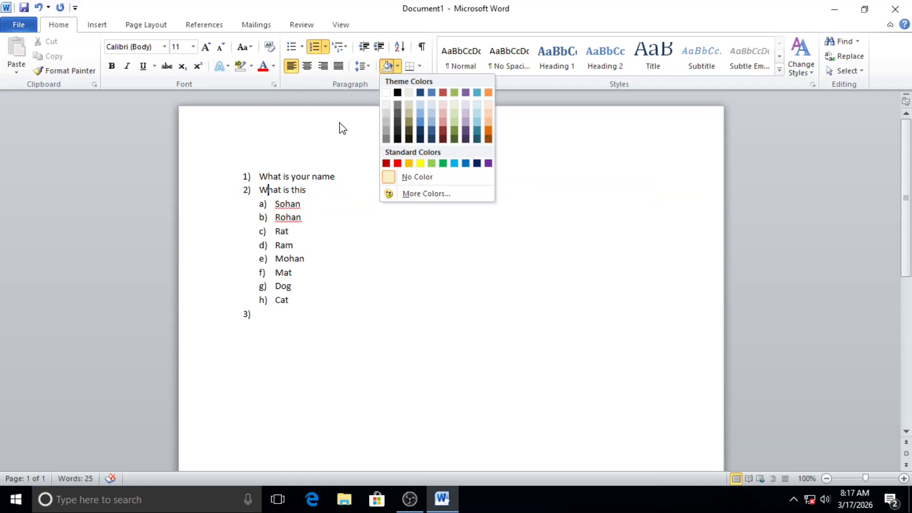
click(334, 186)
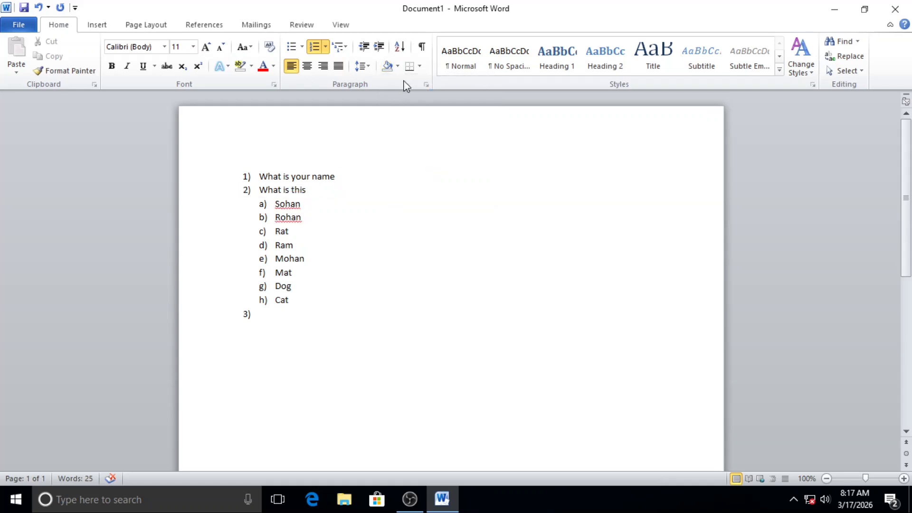
Add a bottom border and a top border to the "What is this" paragraph, and remove both with No Border.
click(420, 66)
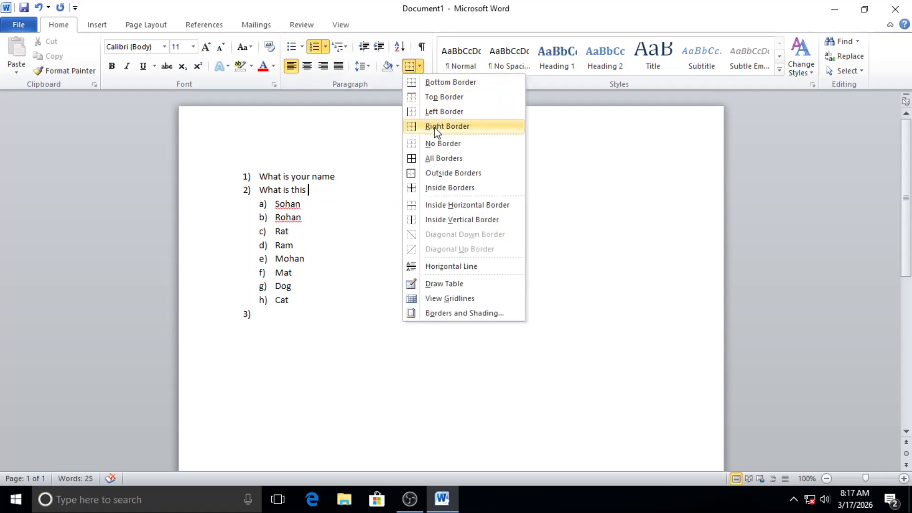
click(436, 85)
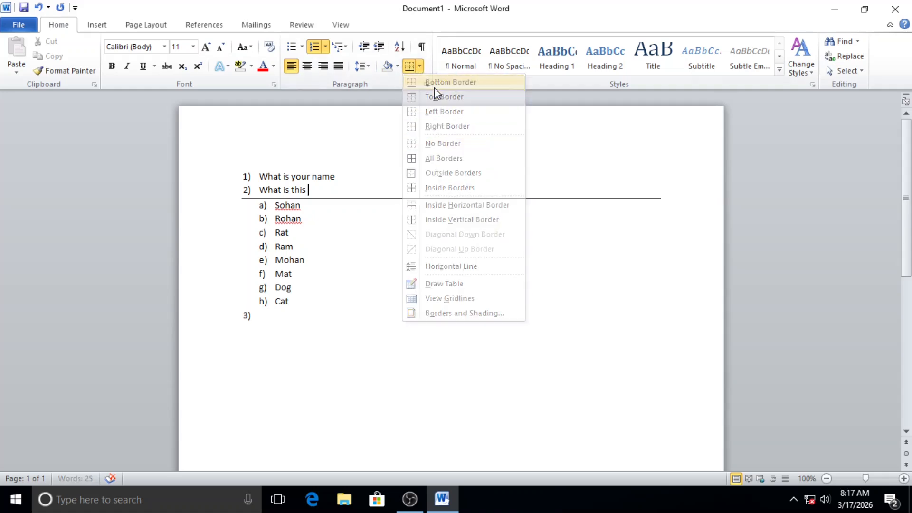
click(419, 66)
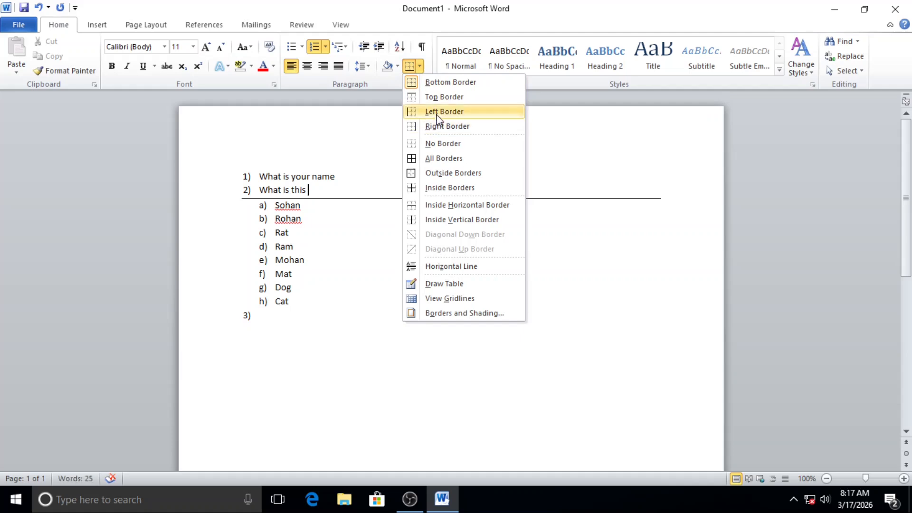
click(434, 96)
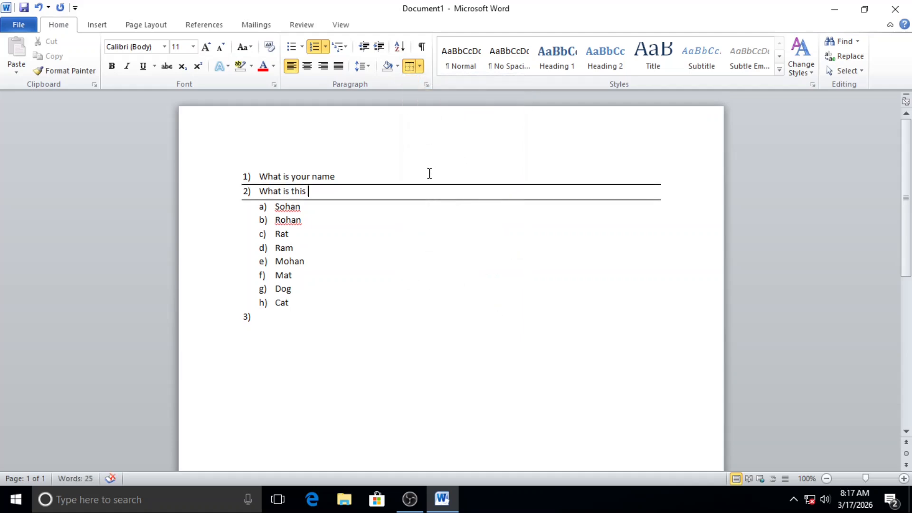
click(422, 66)
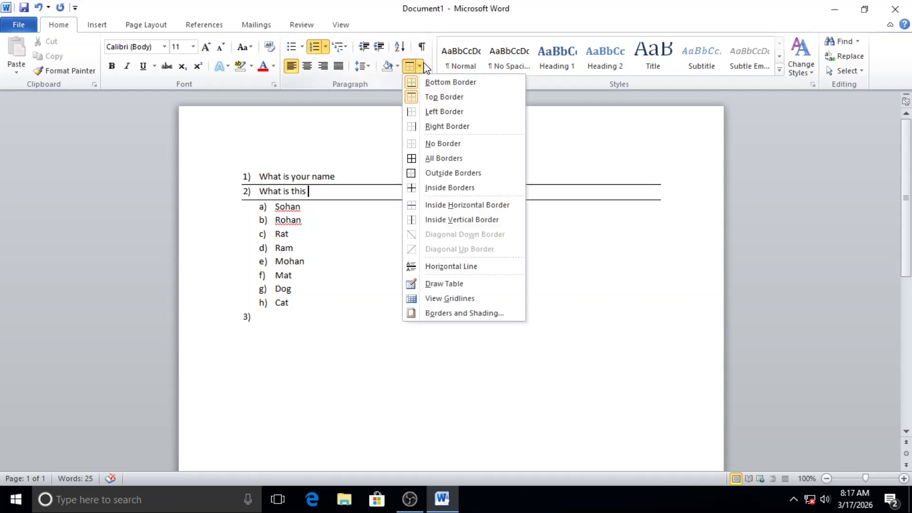
click(429, 146)
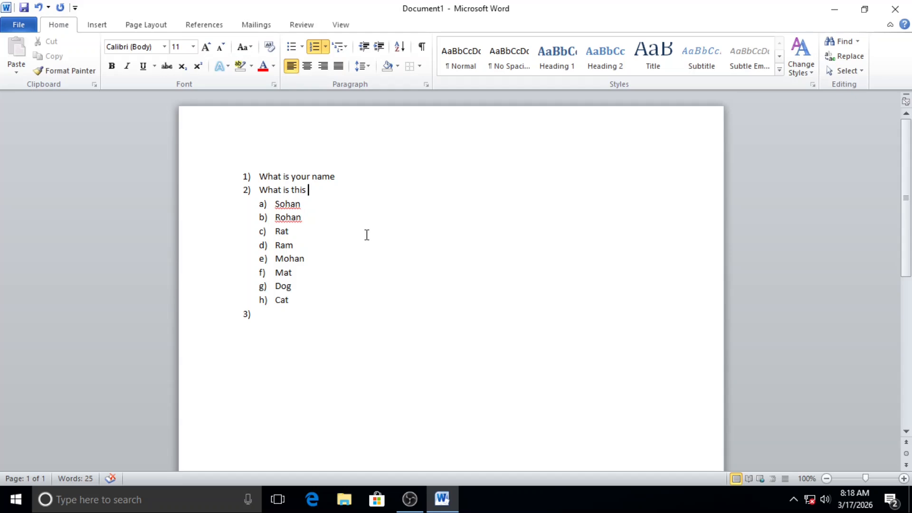
Show the paragraph marks and other hidden formatting symbols in the document, and hide them again.
click(423, 47)
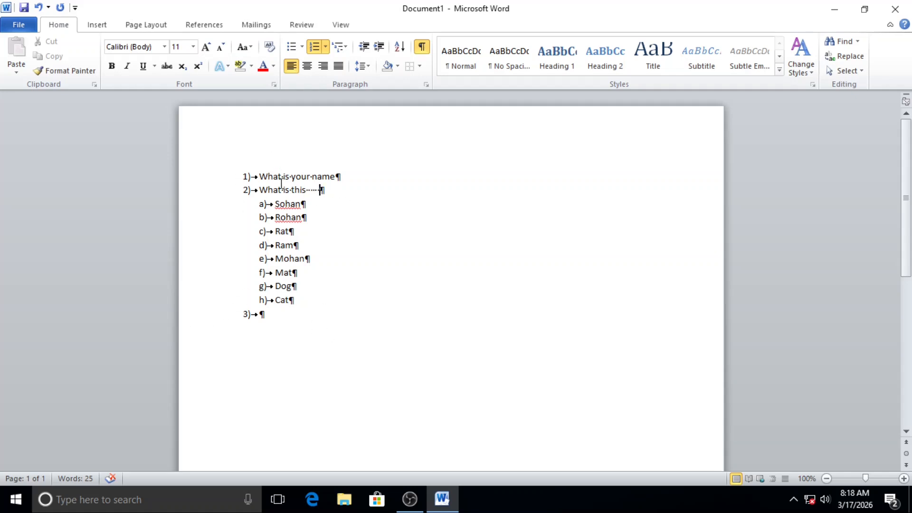
click(426, 47)
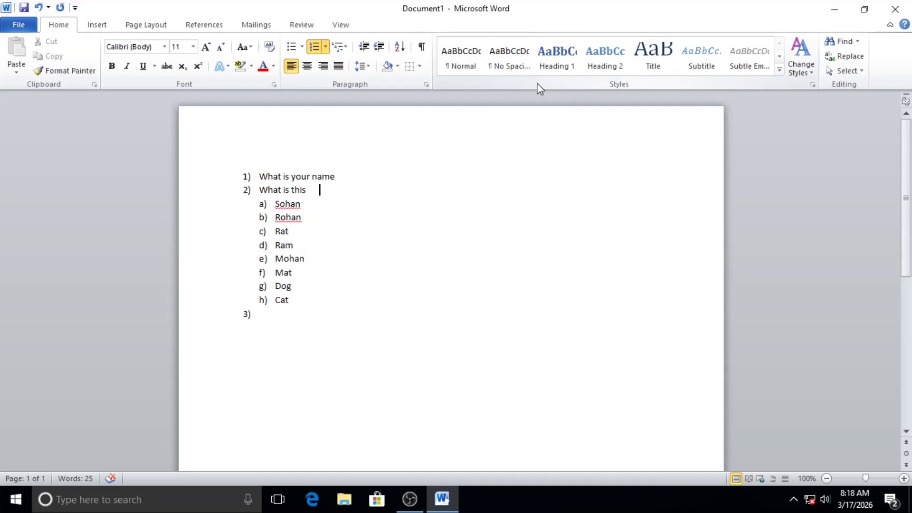
Expand the full gallery of quick styles to view the available text styles.
click(780, 72)
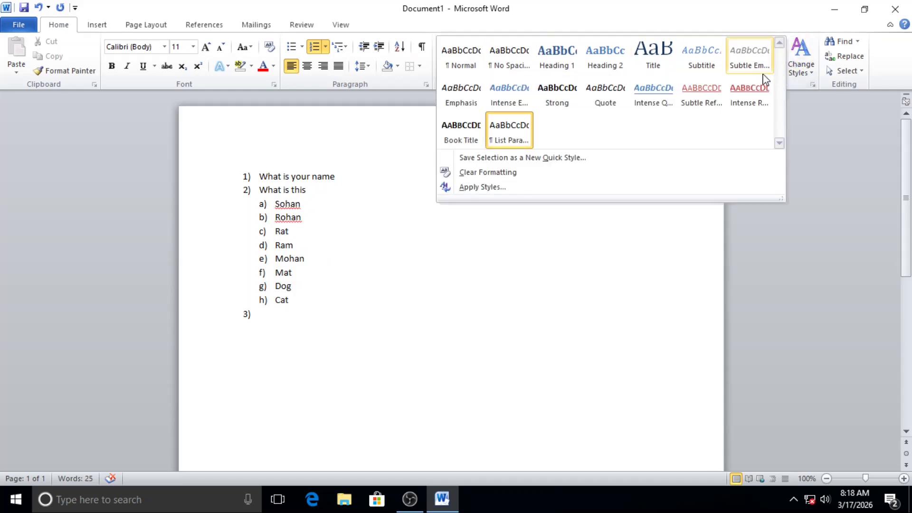